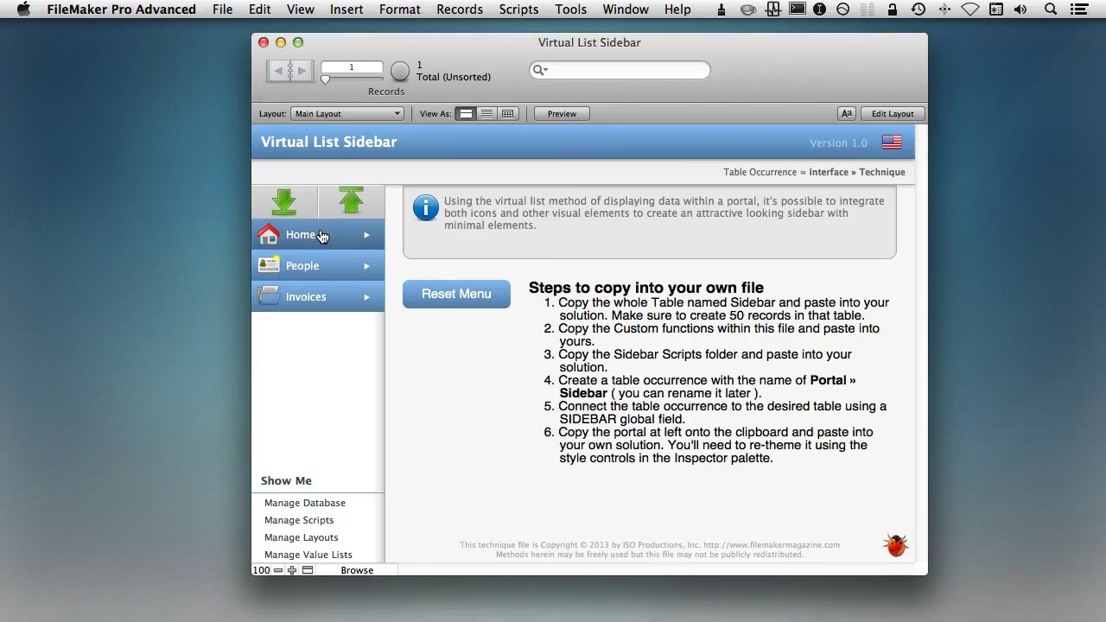
Expand the Home section of the sidebar and switch between Another Layout and Main Layout, ending on Another Layout.
left_click(321, 237)
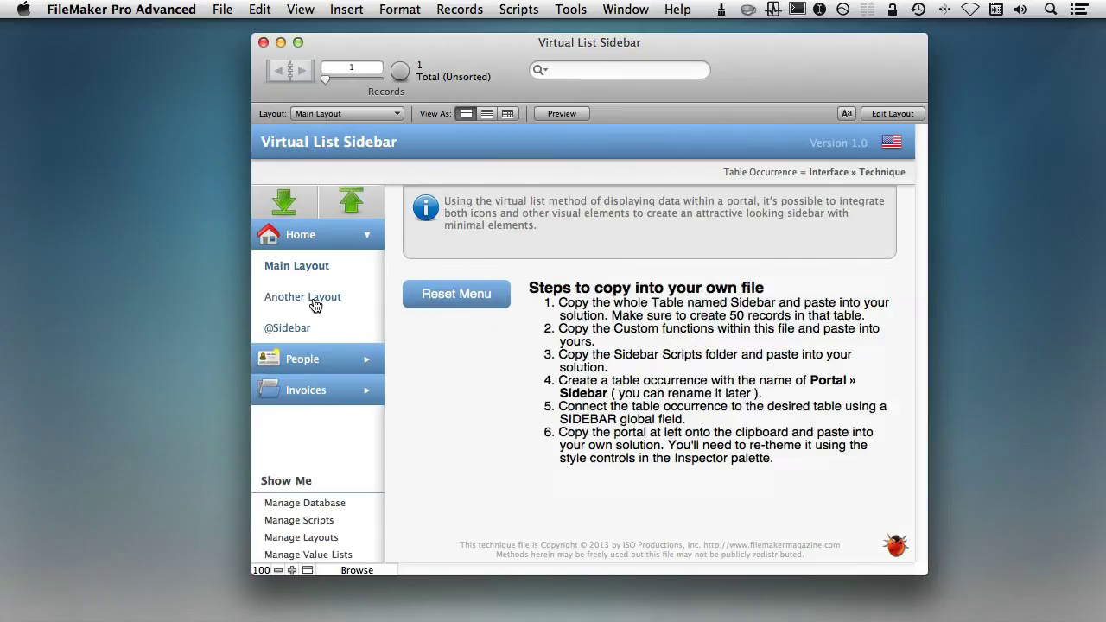
left_click(315, 303)
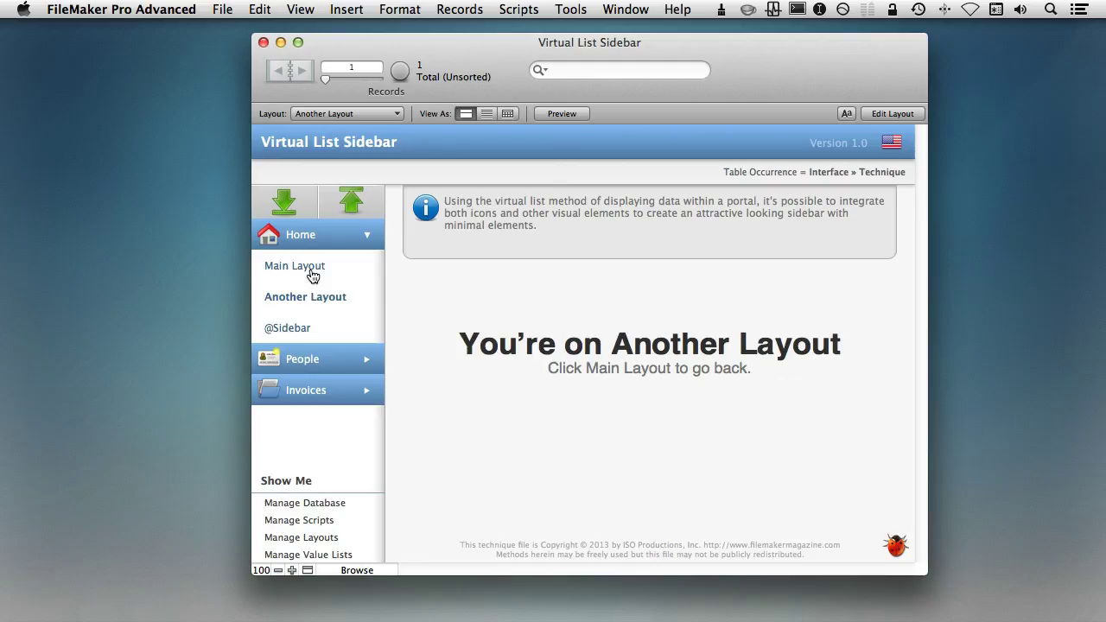
left_click(312, 271)
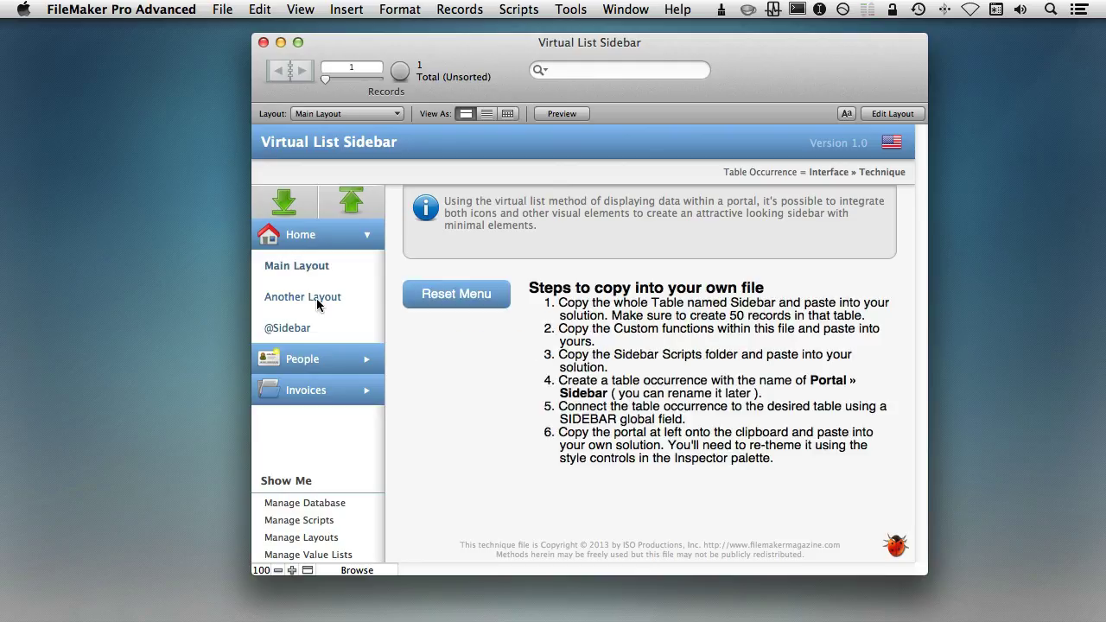
left_click(317, 303)
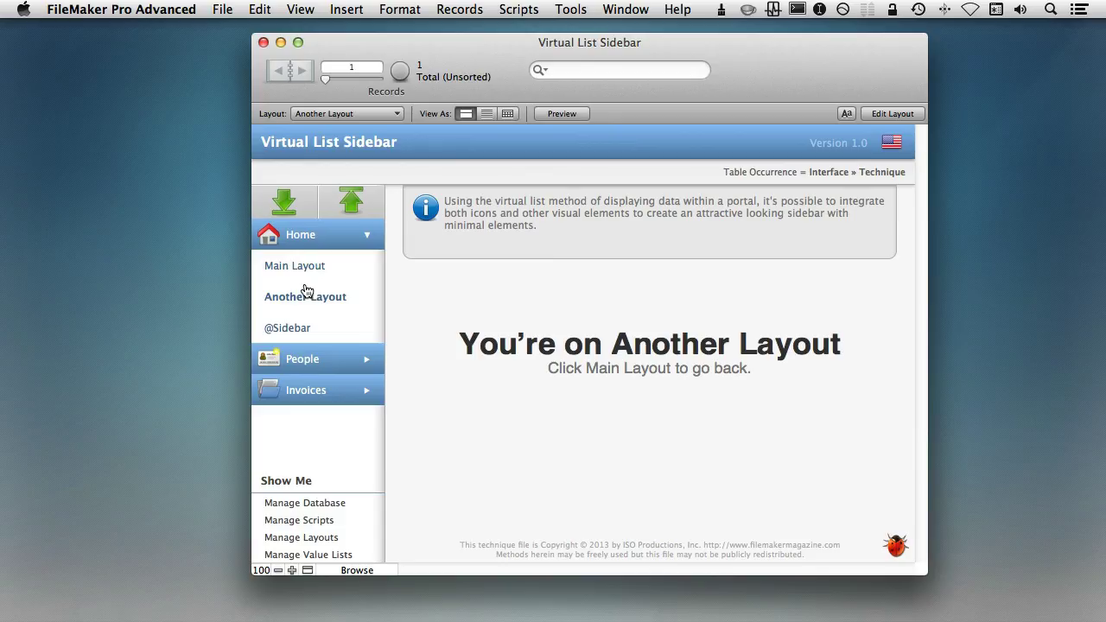
Collapse and re-expand the Home section, collapse it again, and expand and collapse the People section.
left_click(316, 239)
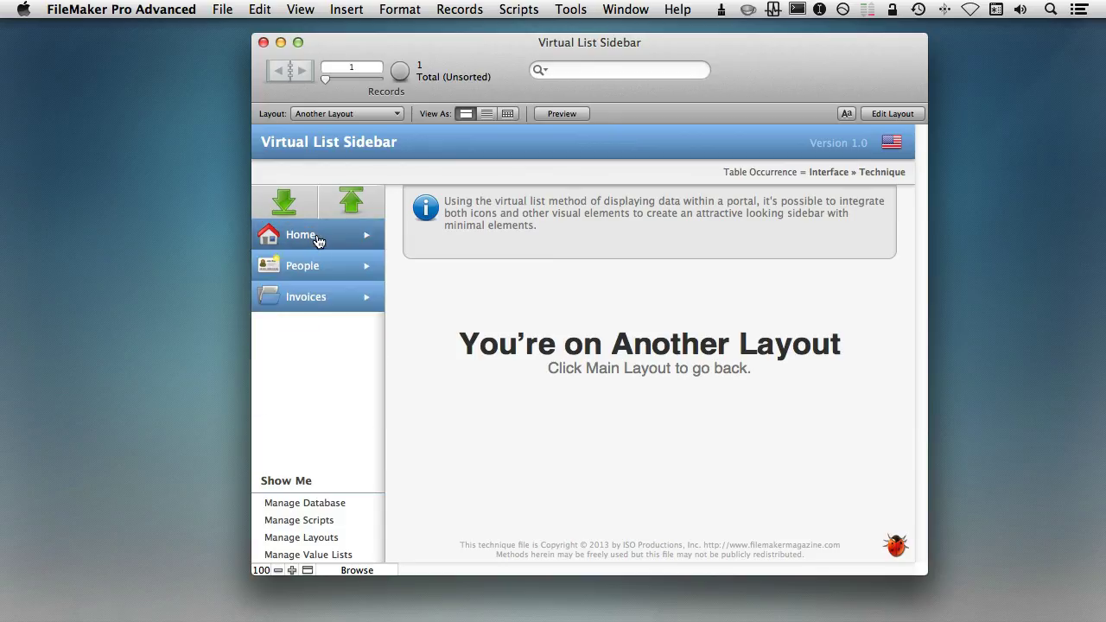
left_click(316, 240)
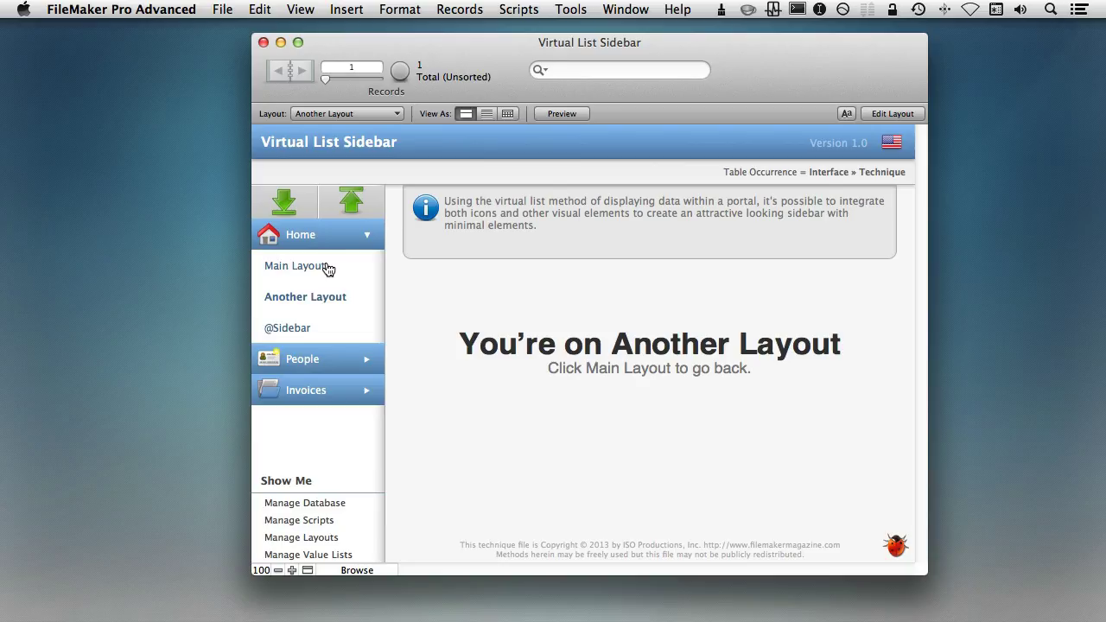
left_click(325, 235)
left_click(328, 267)
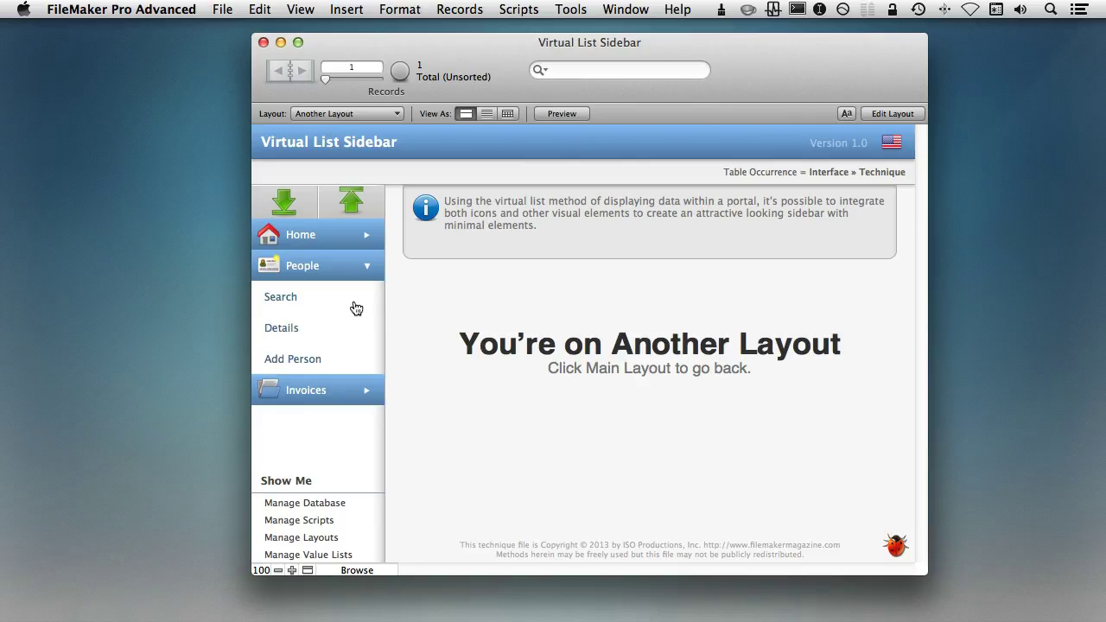
left_click(342, 275)
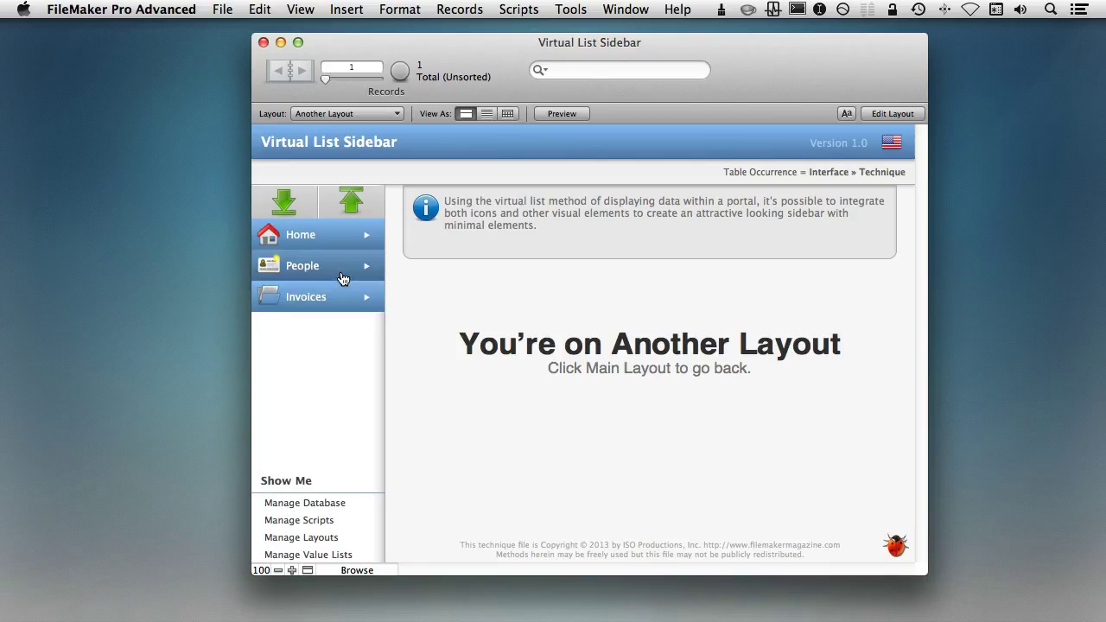
Reopen the Home section and alternate between Main Layout and Another Layout, finishing on Another Layout.
left_click(328, 233)
left_click(324, 273)
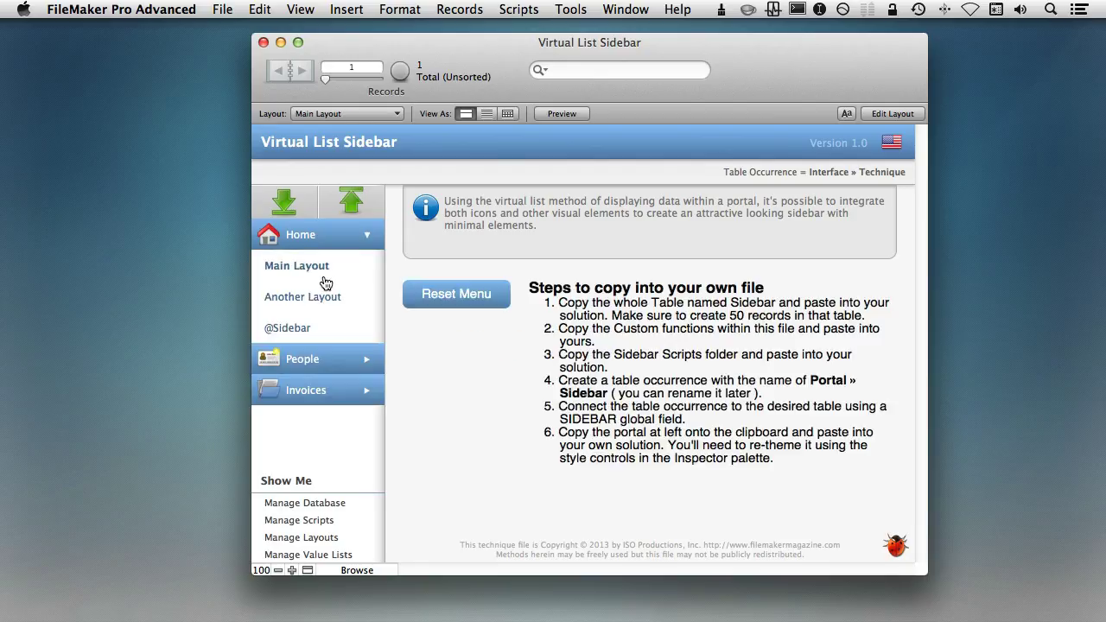
left_click(323, 294)
left_click(320, 267)
left_click(324, 298)
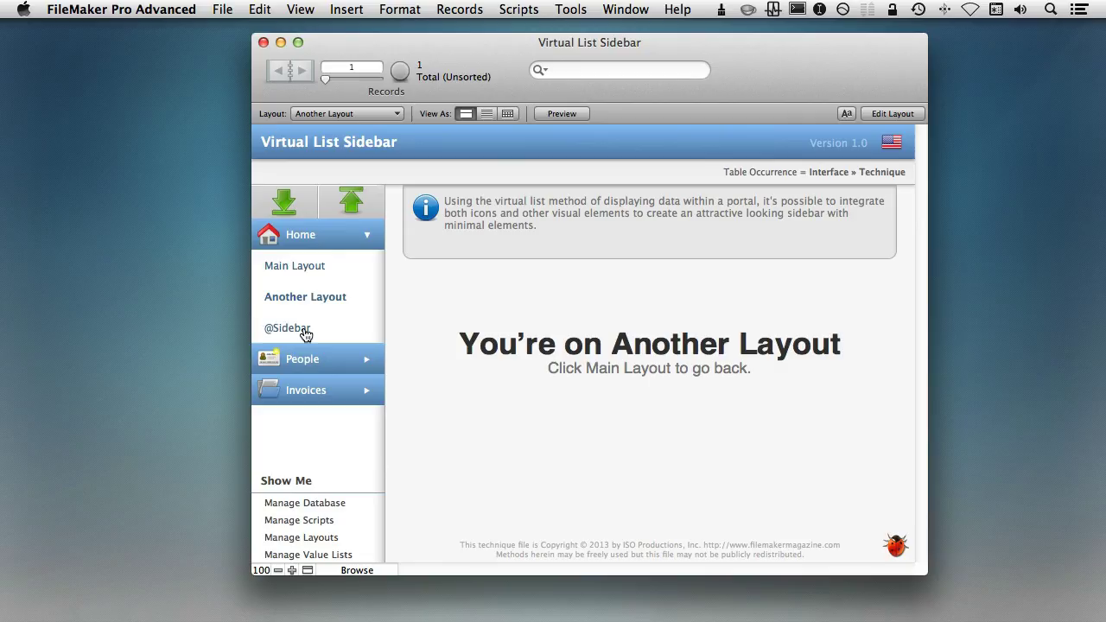
left_click(343, 243)
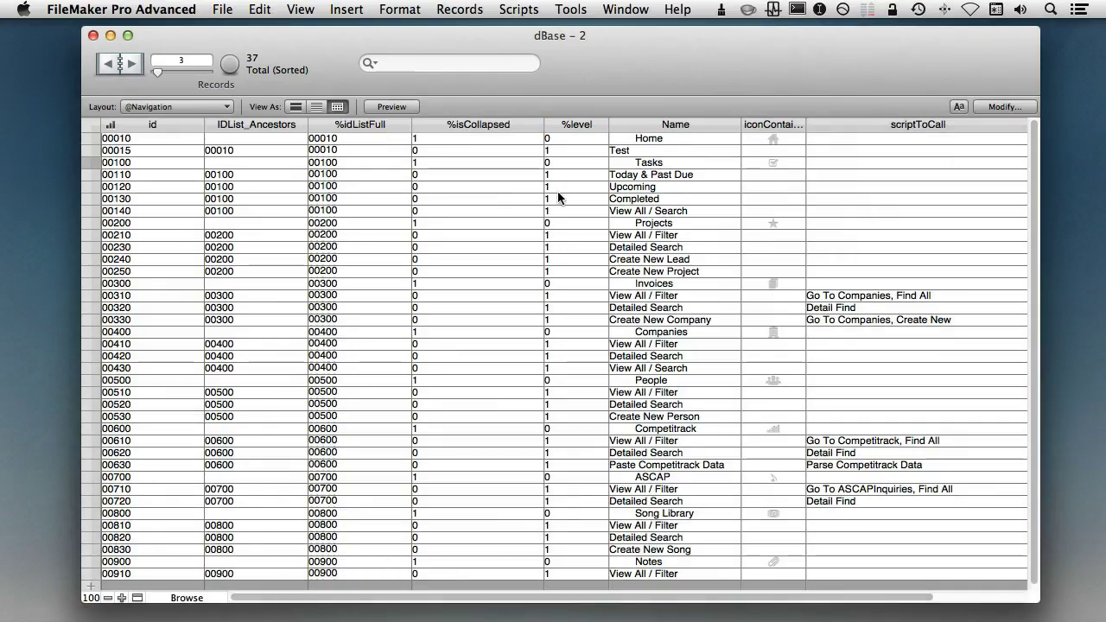
left_click(650, 227)
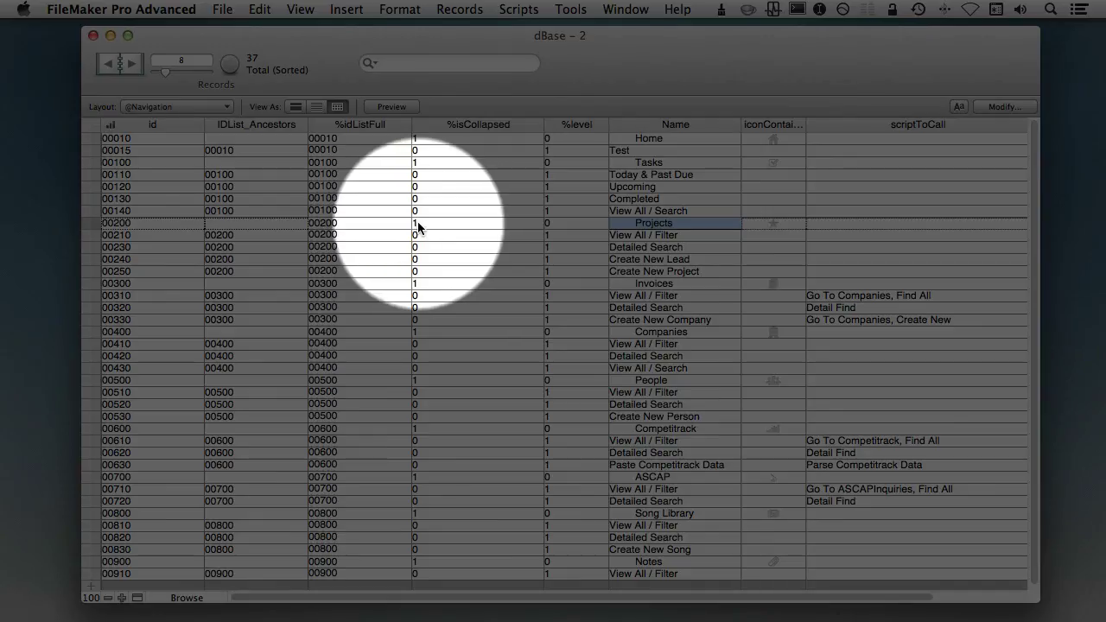
left_click(419, 227)
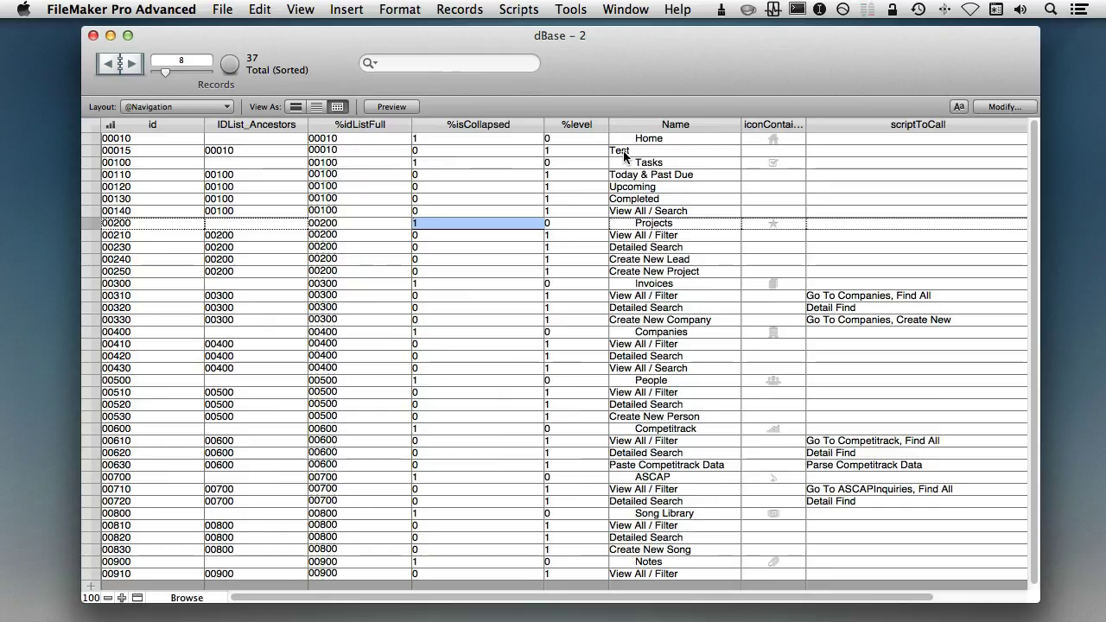
left_click(625, 150)
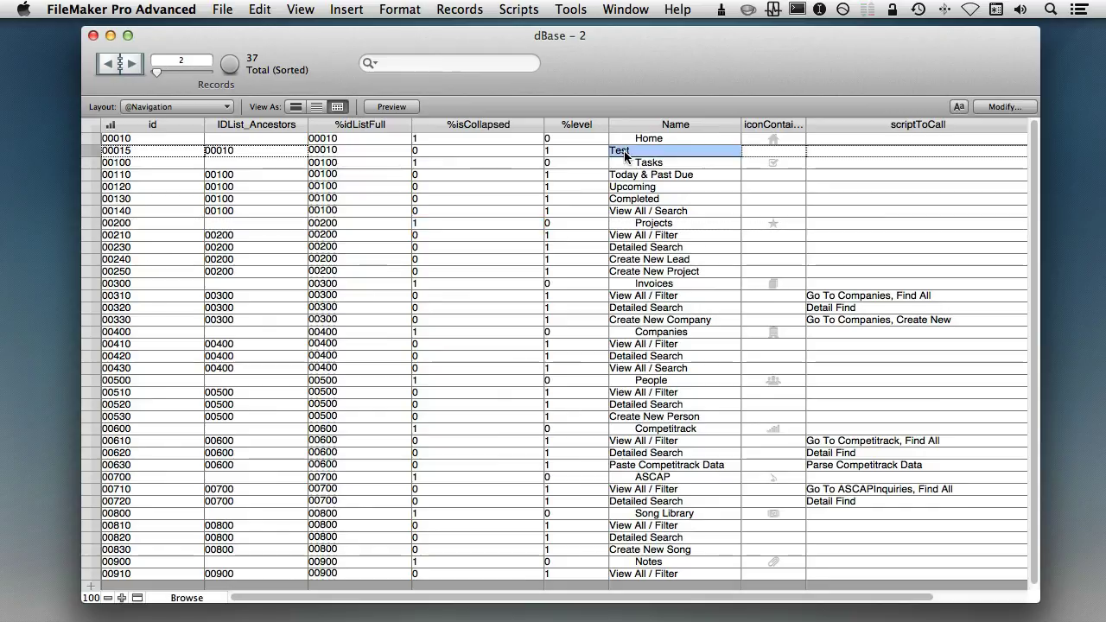
left_click(654, 140)
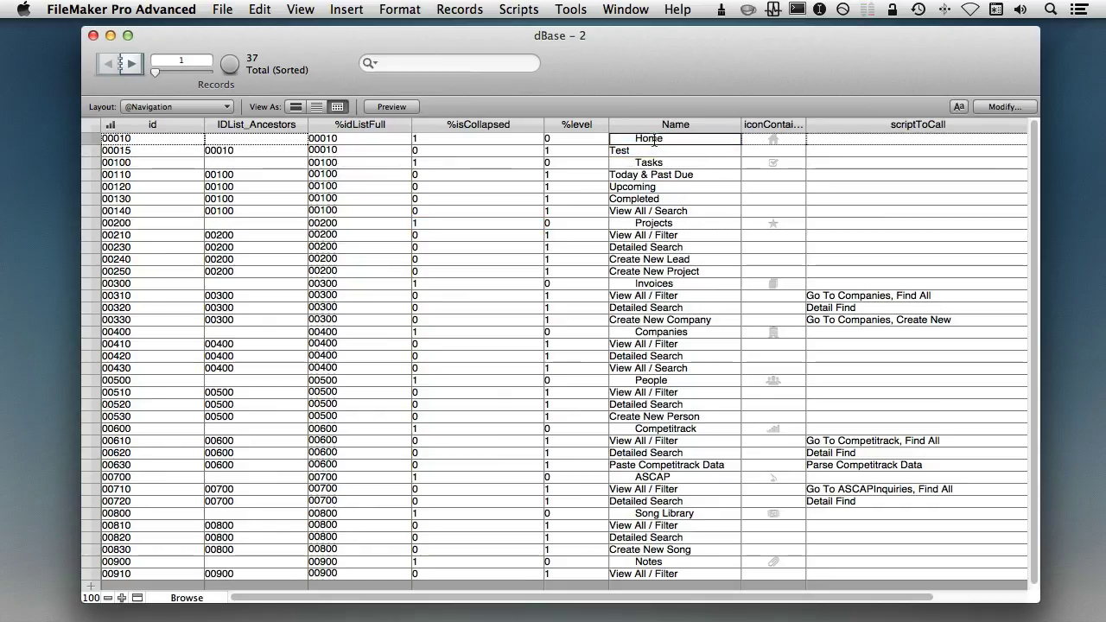
left_click(658, 150)
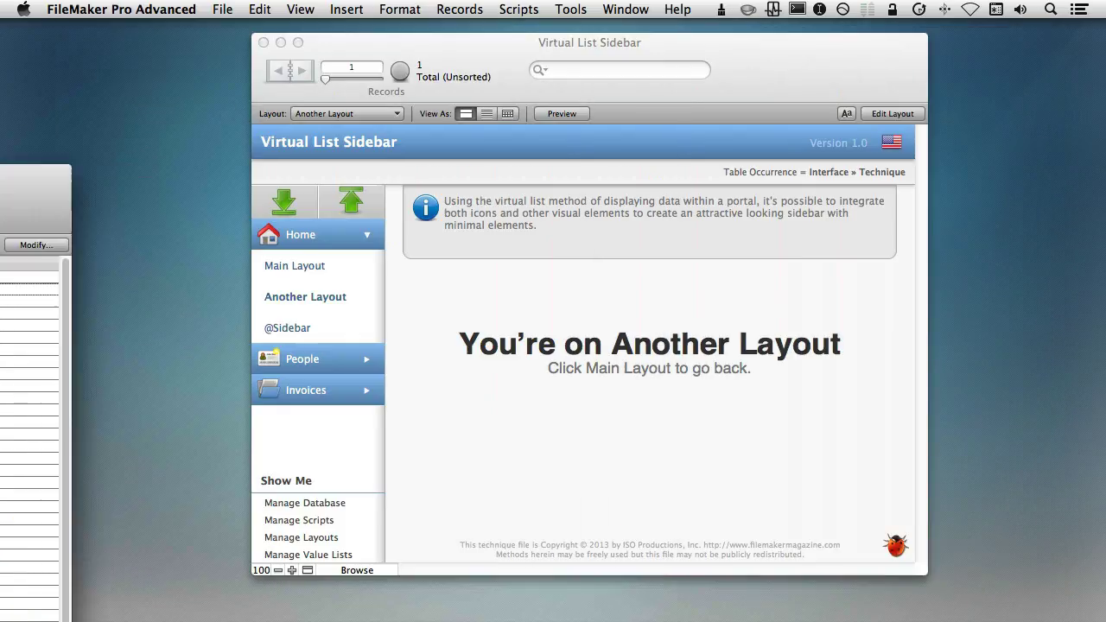
Return to the Virtual List Sidebar window and toggle the Home section repeatedly, leaving it expanded.
left_click(415, 297)
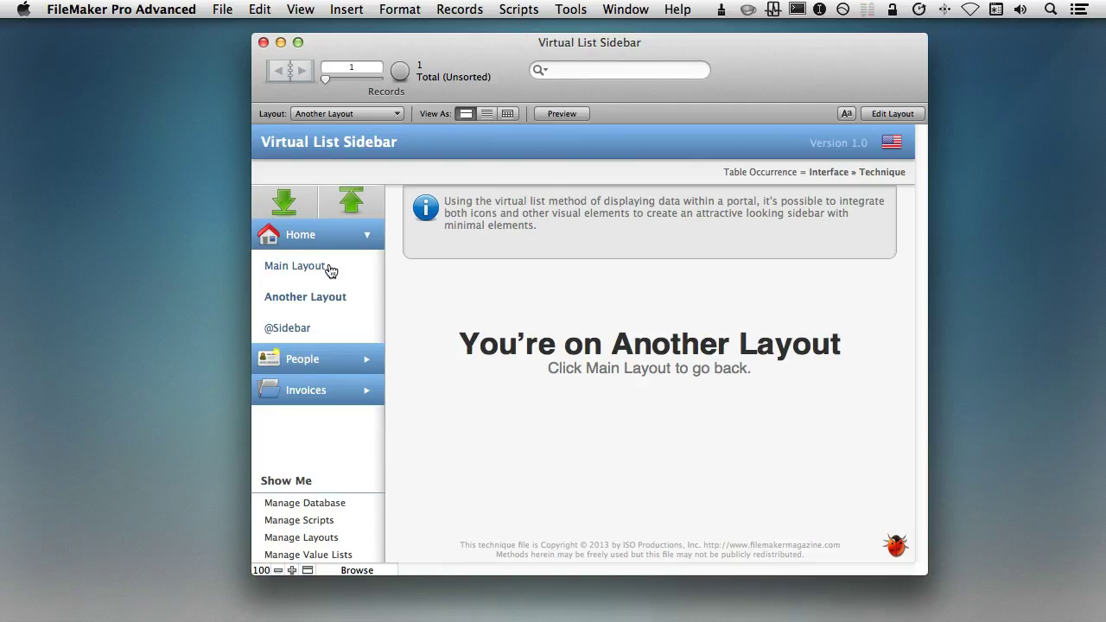
left_click(317, 241)
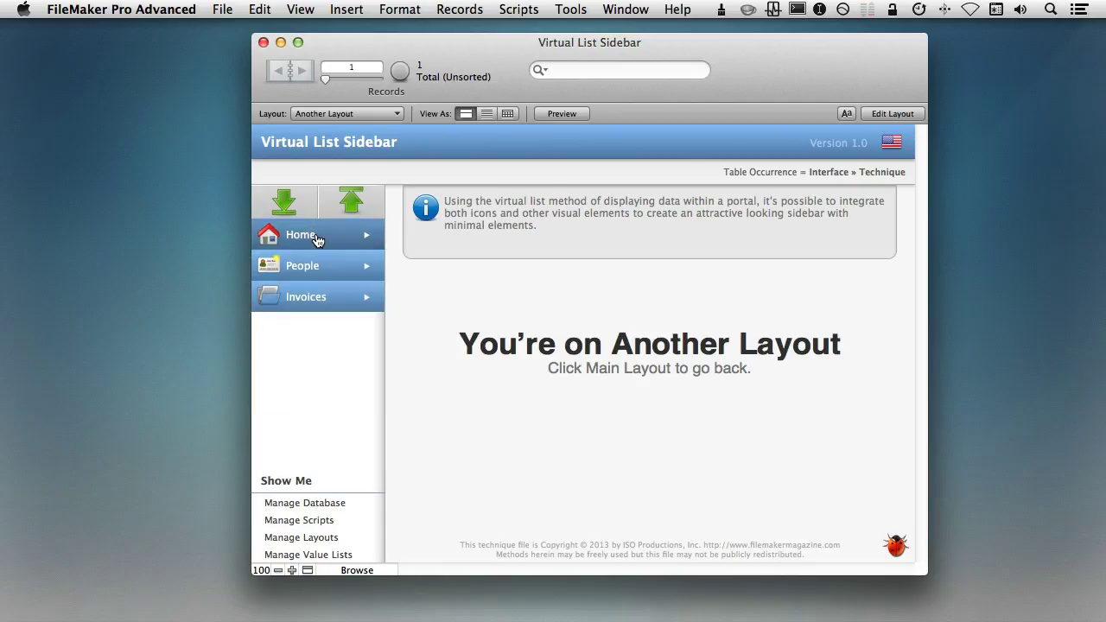
left_click(317, 240)
left_click(317, 240)
left_click(317, 240)
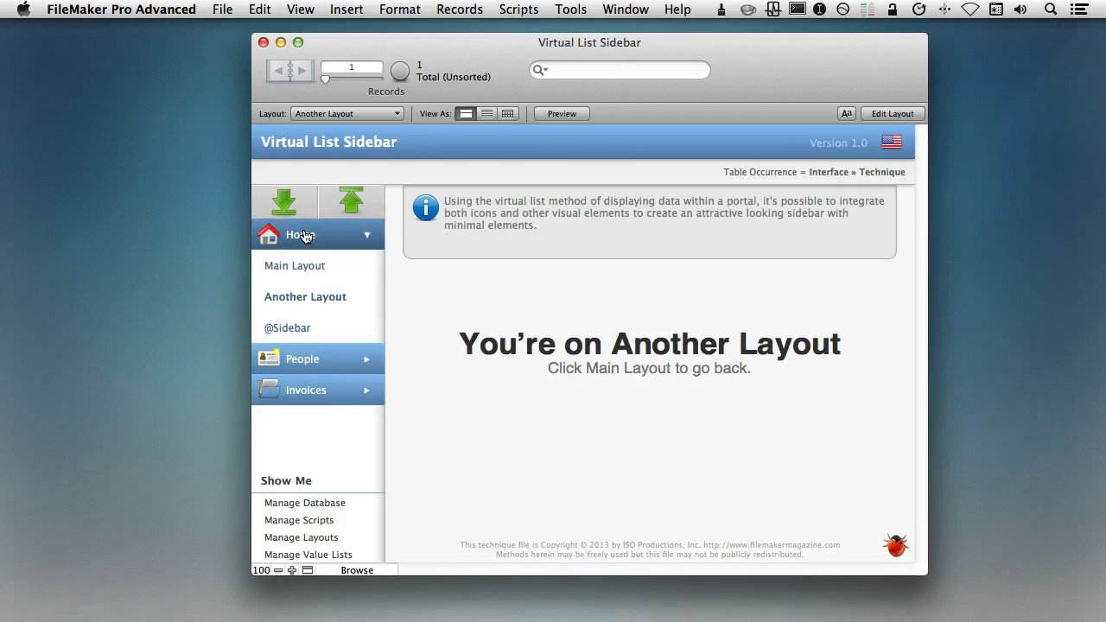
Collapse Home, expand and collapse People, and reopen Home to go to Main Layout.
left_click(304, 238)
left_click(311, 272)
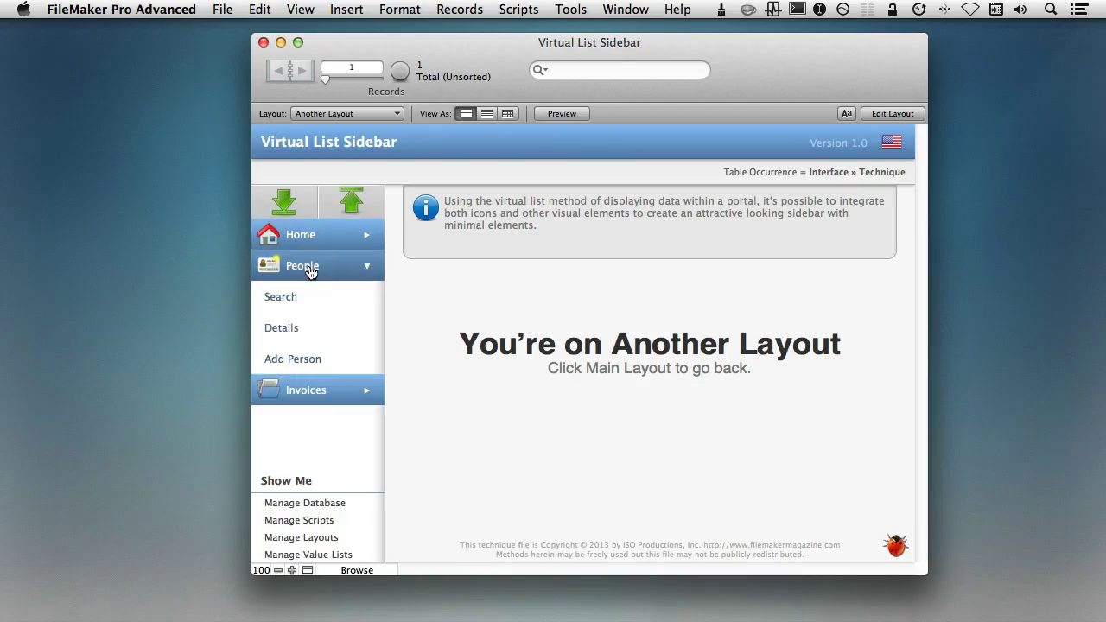
left_click(311, 273)
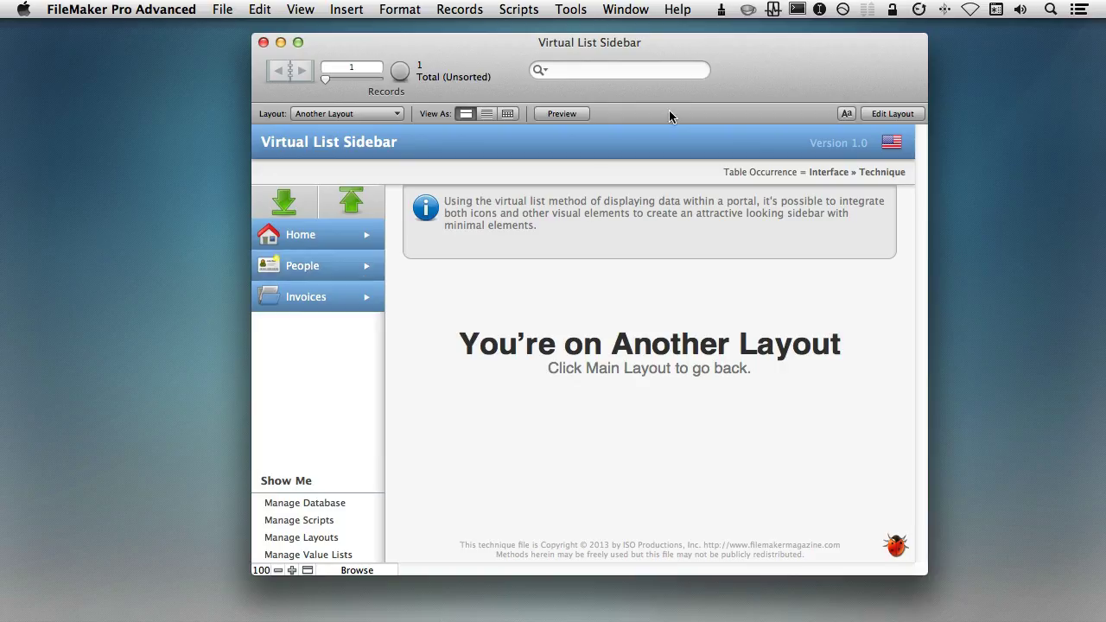
left_click(344, 238)
left_click(320, 270)
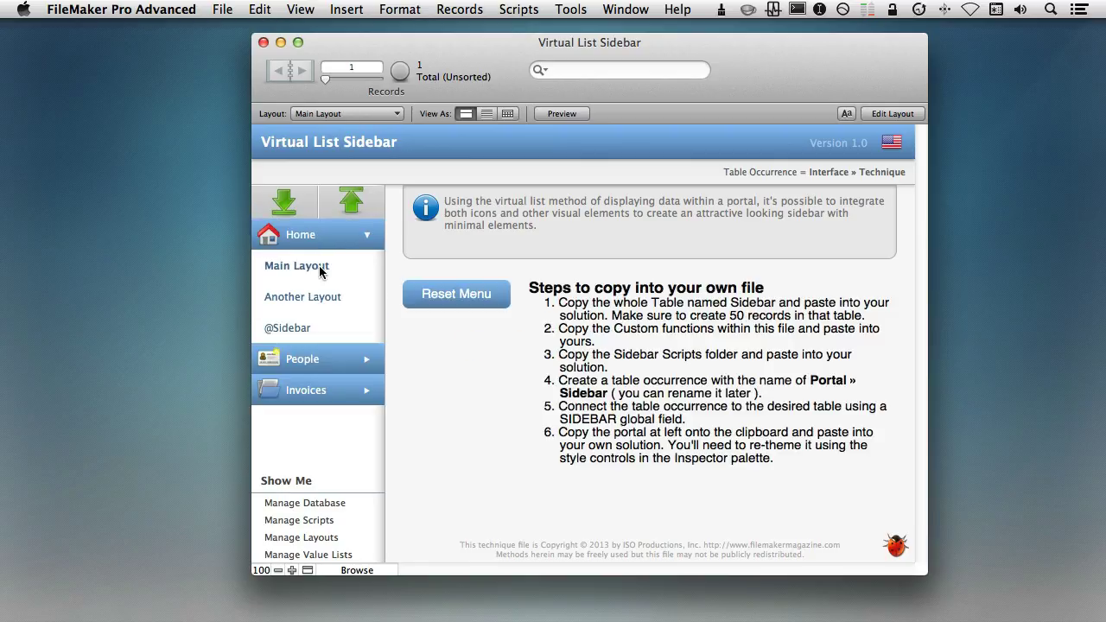